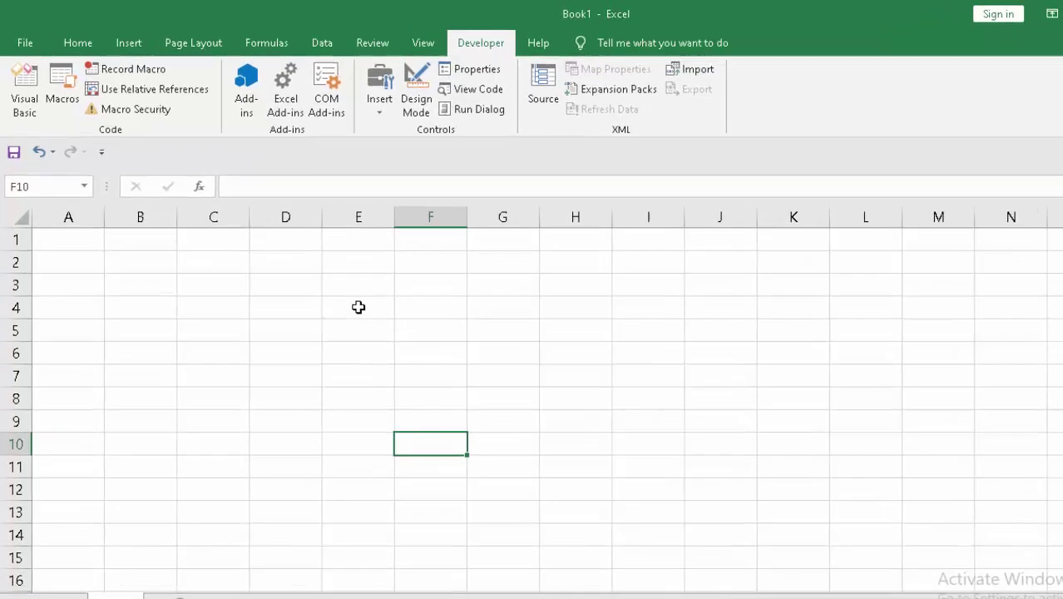
Select cells and ranges on the worksheet (E5, C2:G7, H7, D5:H8, F3, C4:G7).
click(346, 296)
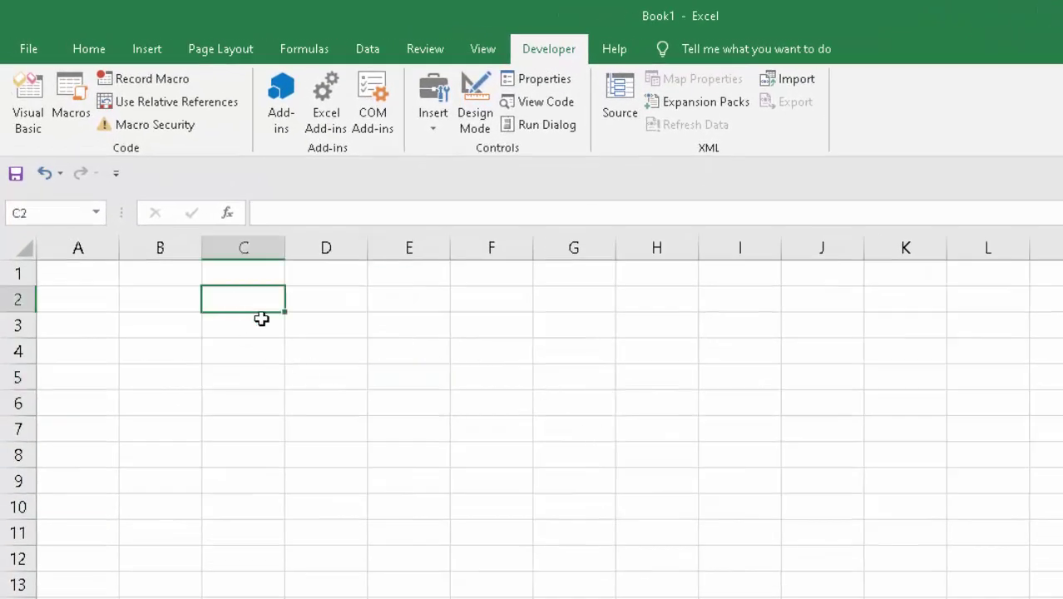
drag(232, 305, 628, 434)
click(639, 436)
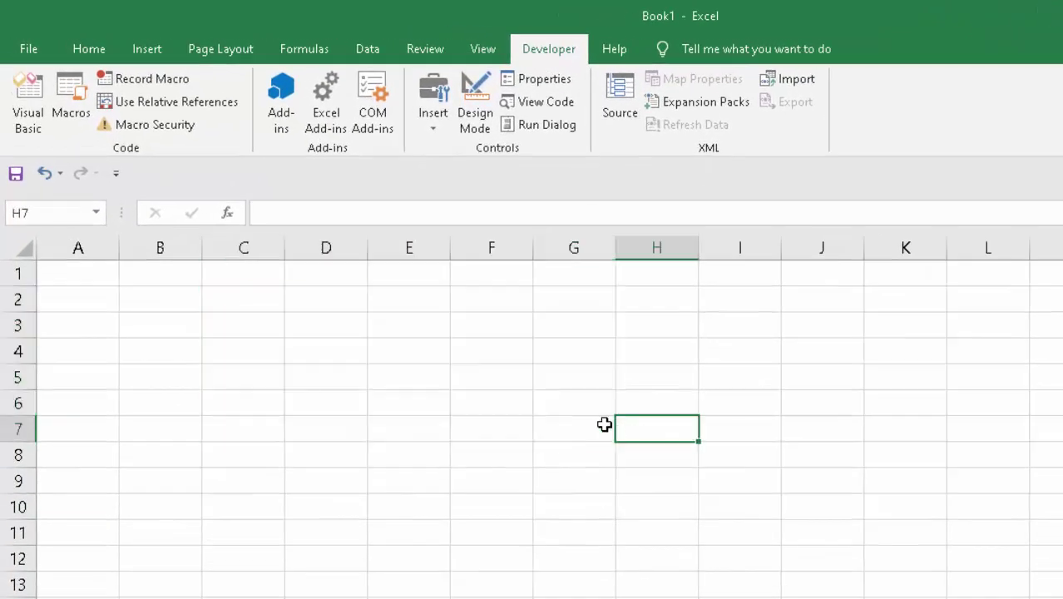
drag(335, 380, 657, 455)
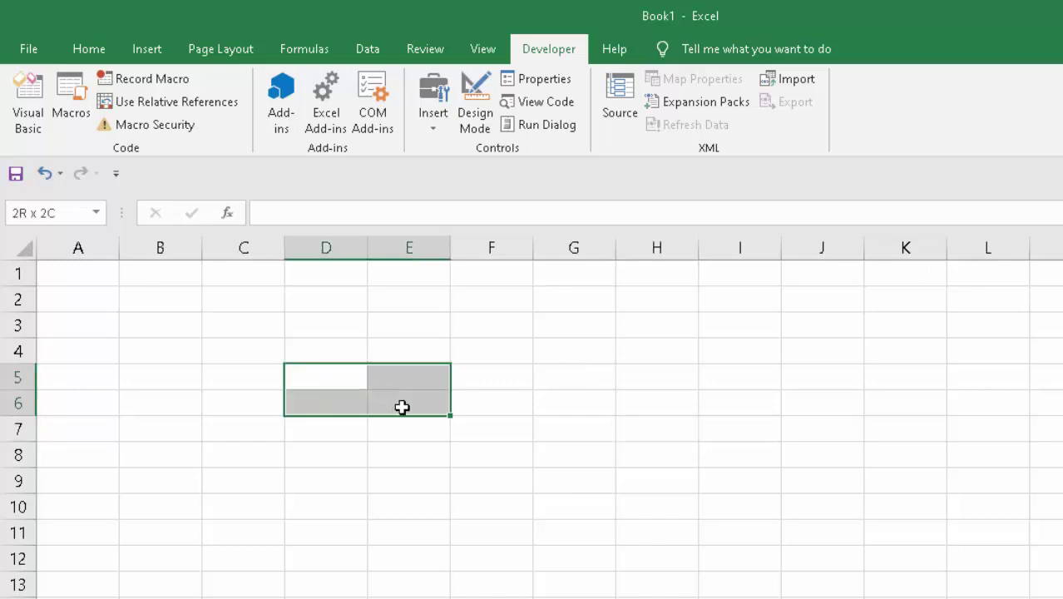
click(535, 327)
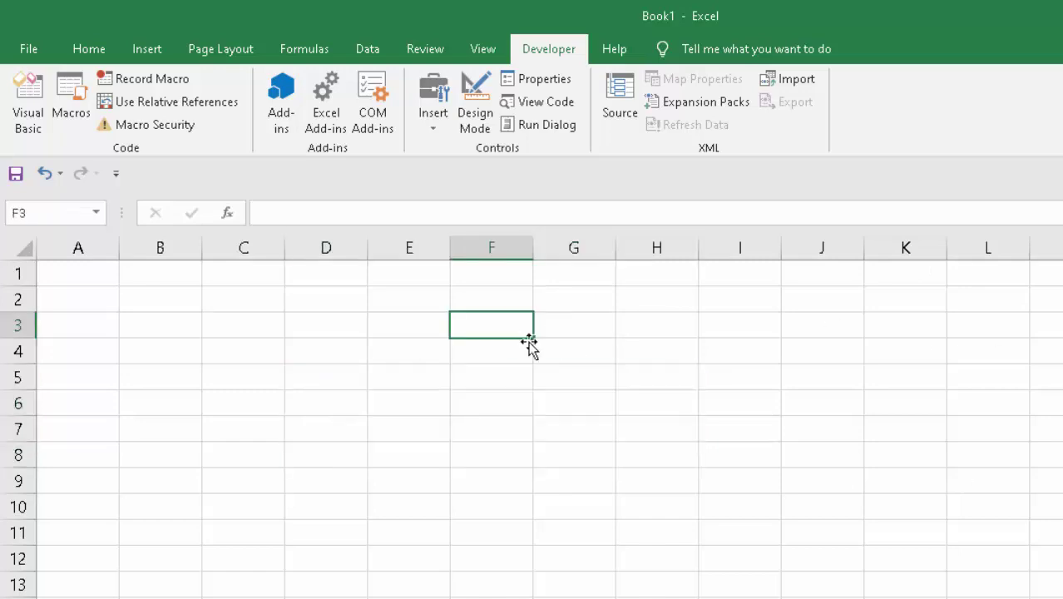
drag(275, 340, 596, 434)
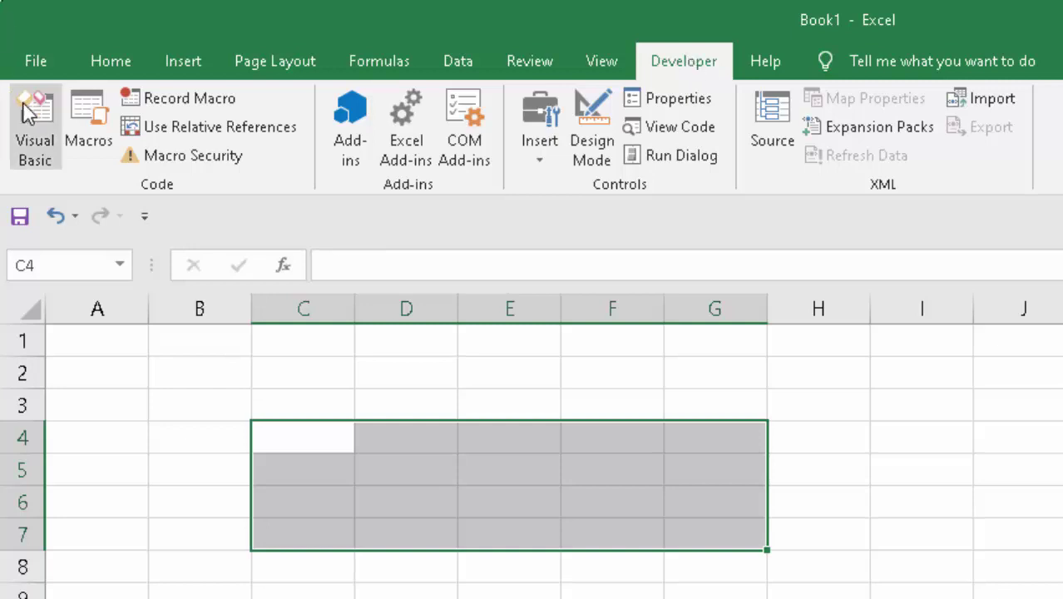
Open the Visual Basic editor and insert a new Module5.
click(28, 107)
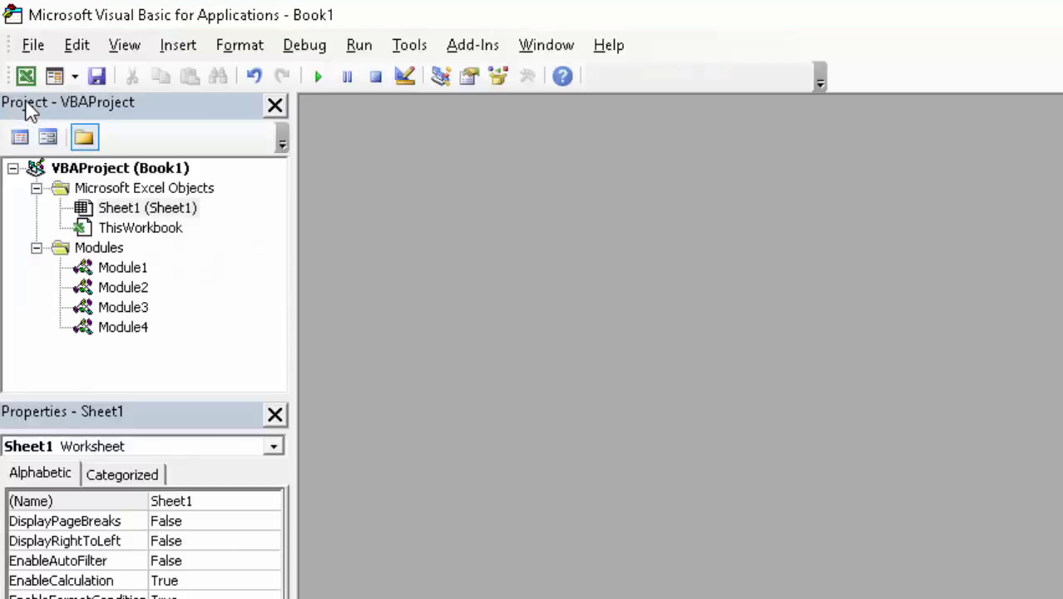
click(178, 46)
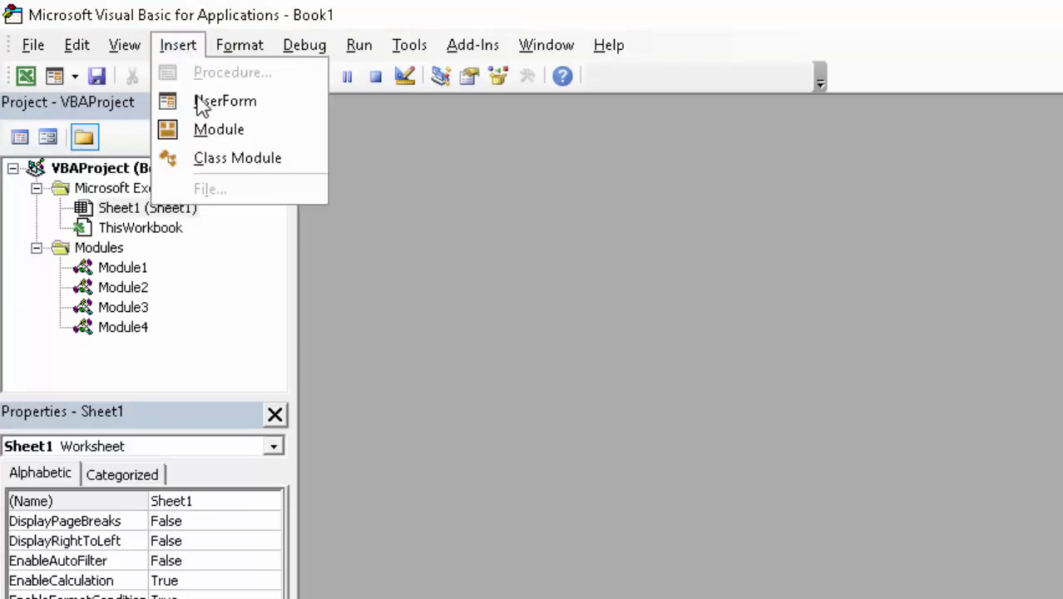
click(209, 128)
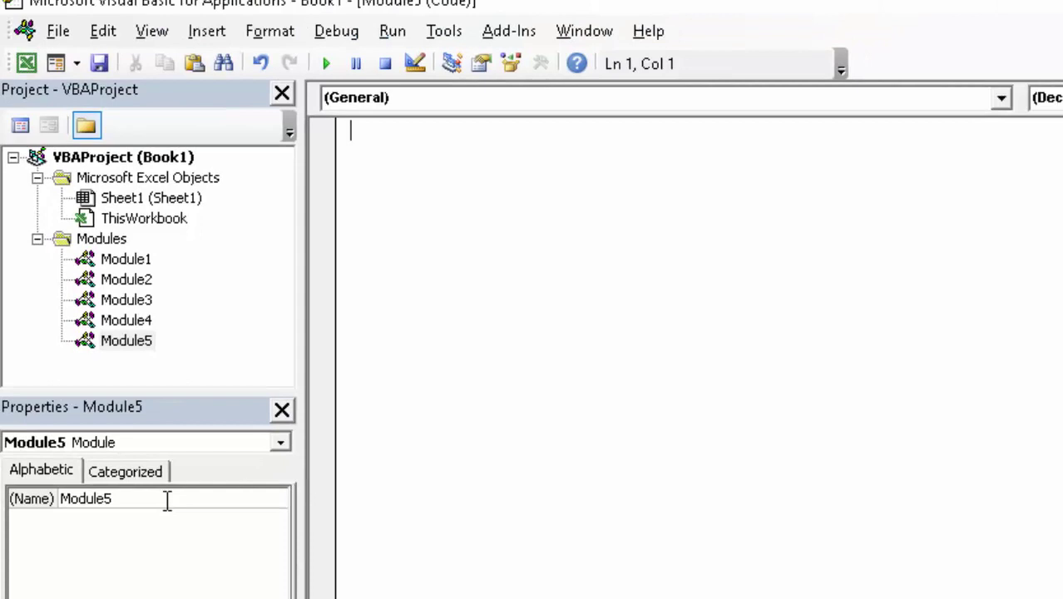
Write the Sub For_Loop() header, fixing the missing space after Sub, so End Sub appears.
text(s)
text(ub)
text(For)
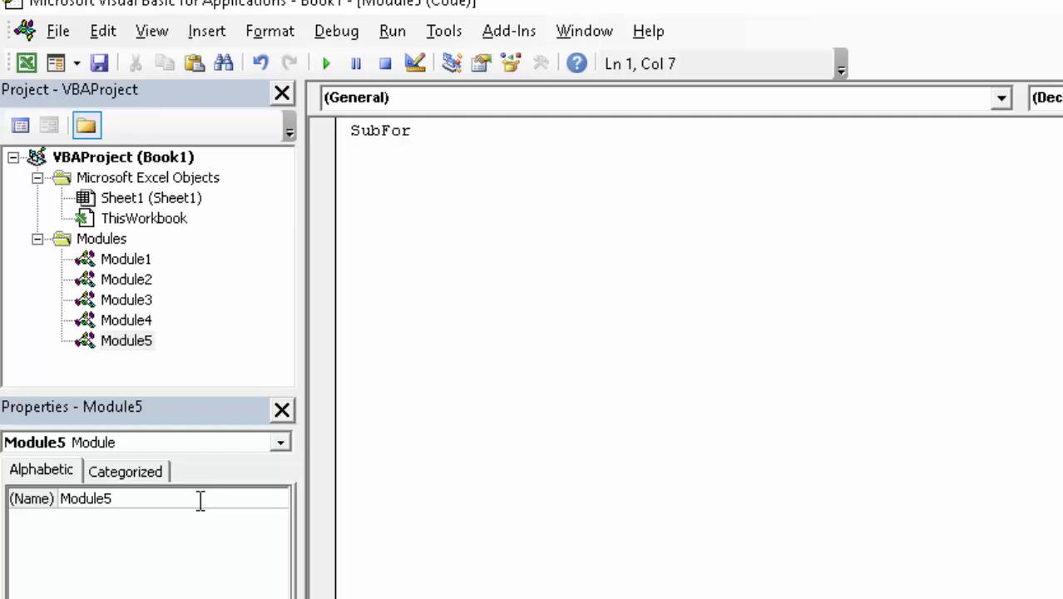
text( L)
text(oop())
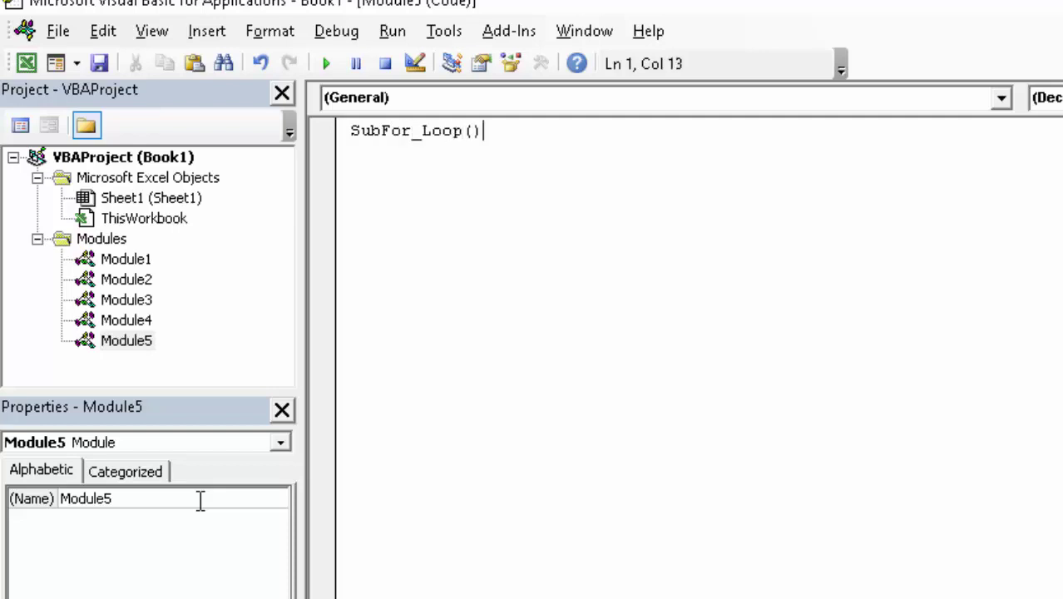
key(Return)
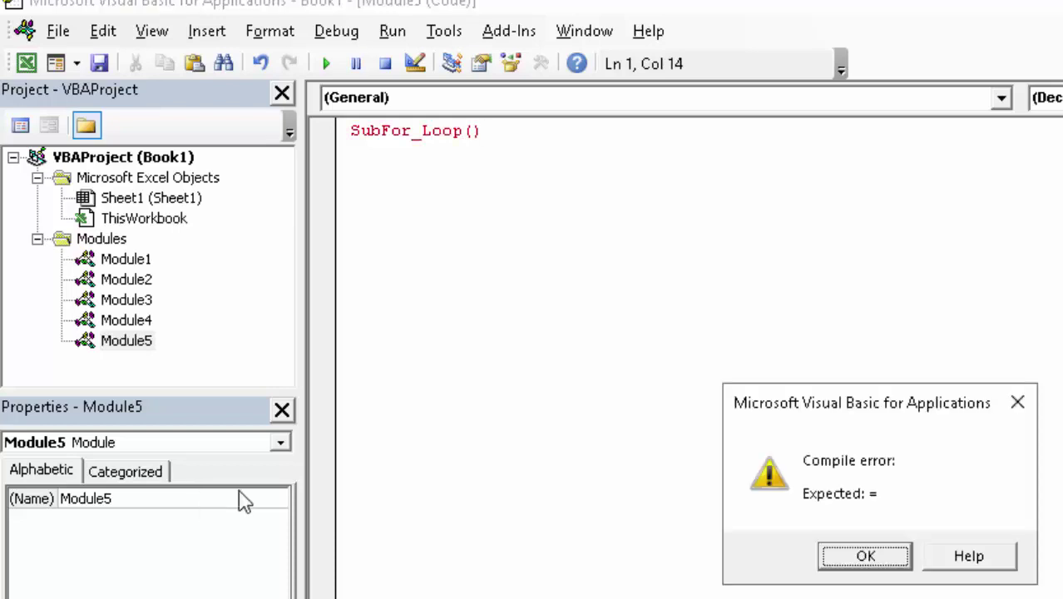
click(841, 549)
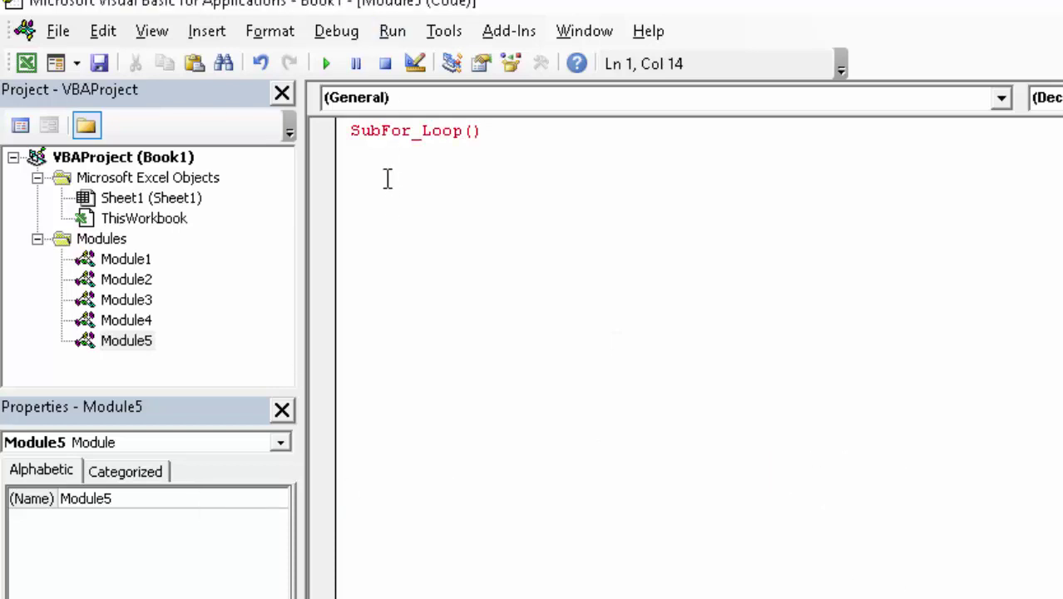
click(380, 131)
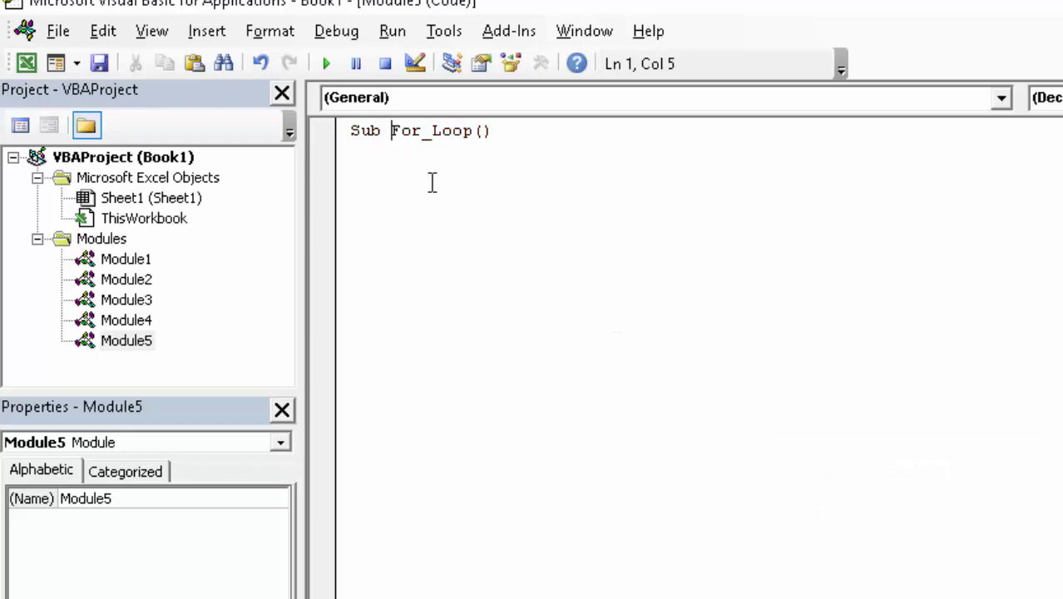
click(554, 131)
key(Return)
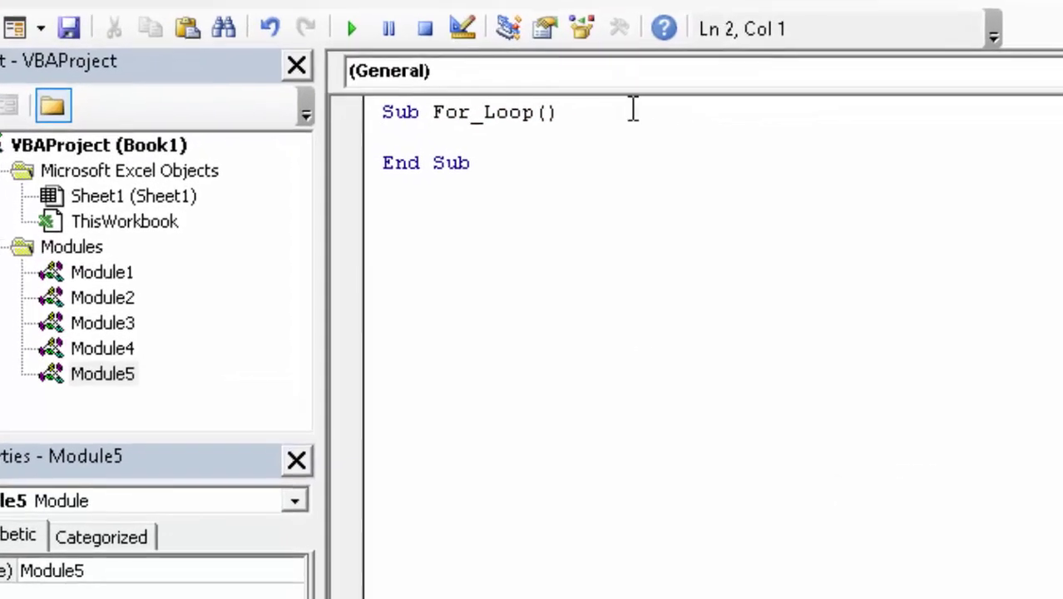
Declare the variable with Dim a As Integer, completing Integer via IntelliSense.
text(D)
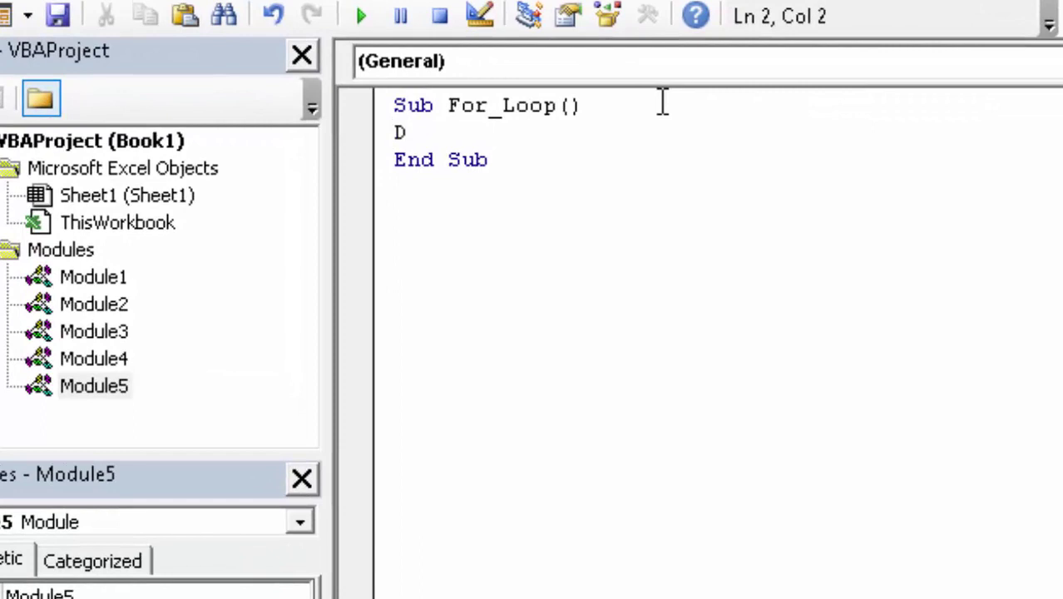
text(im a)
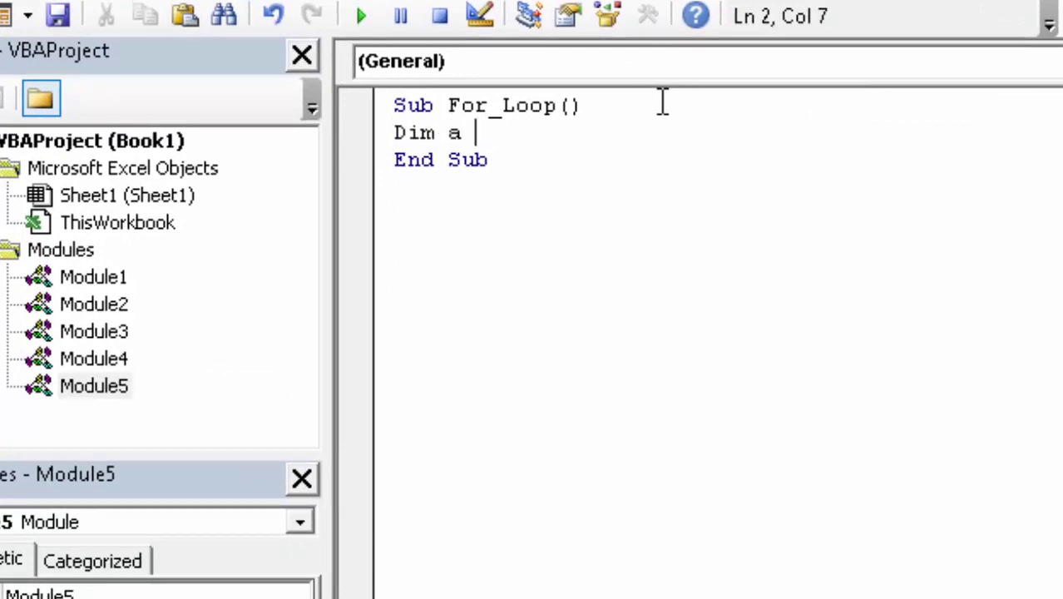
text( As)
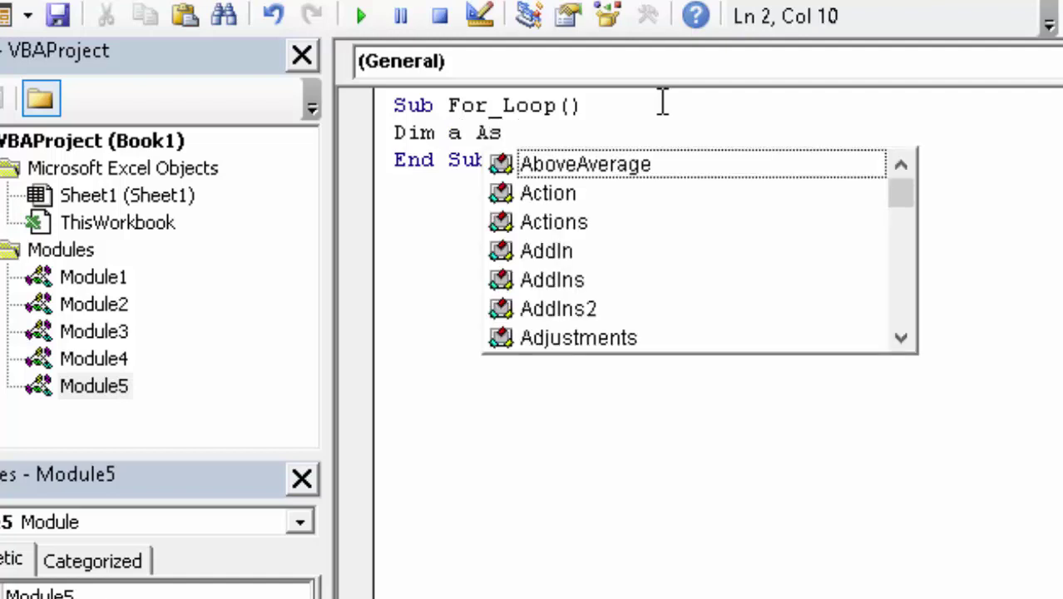
text( Inte)
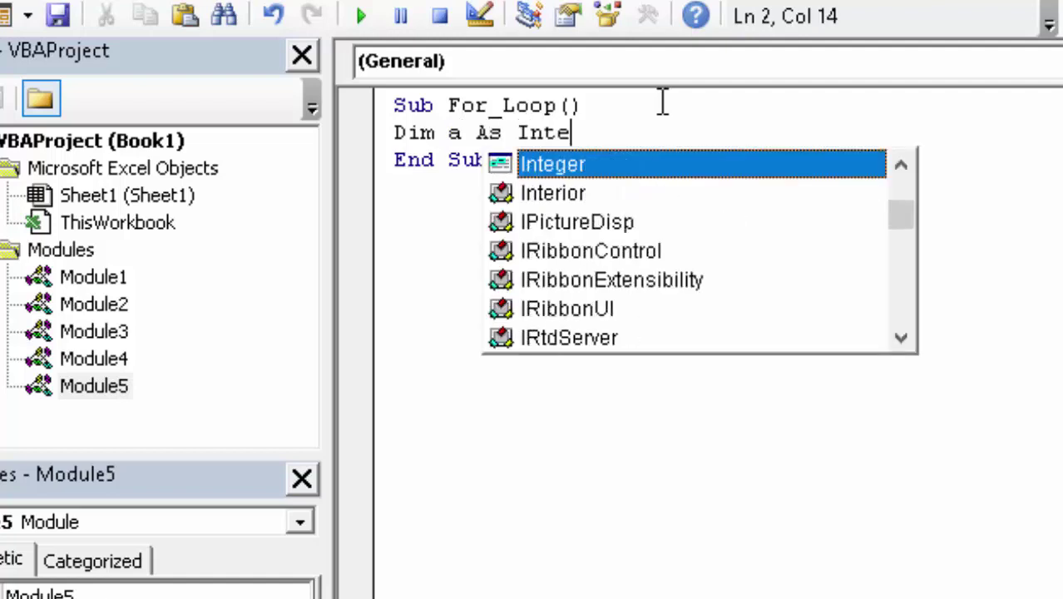
key(Tab)
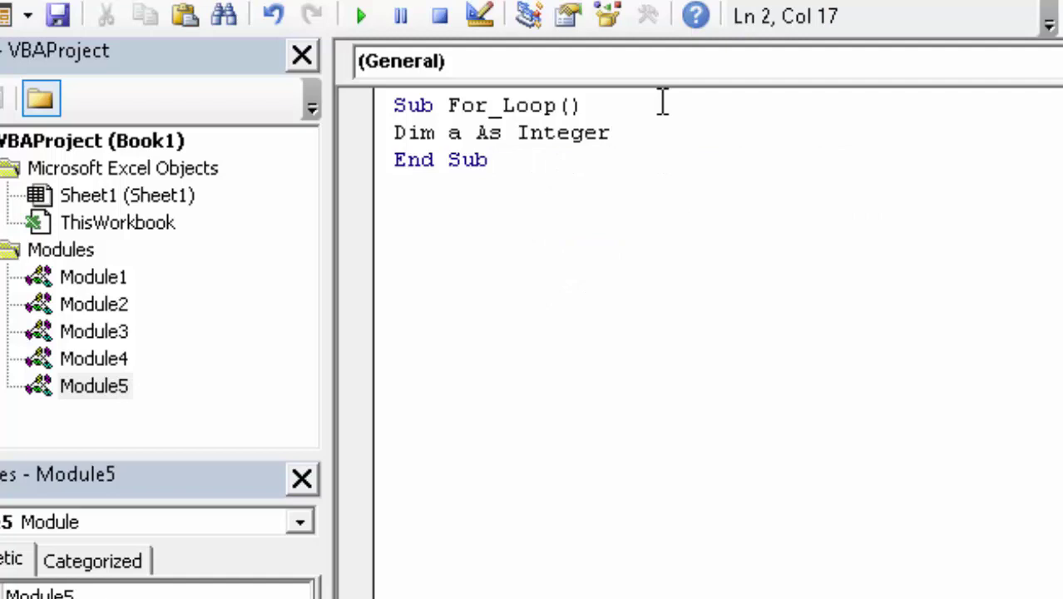
Add the loop For a = 1 To 22 containing MsgBox 100, closed with Next.
key(Return)
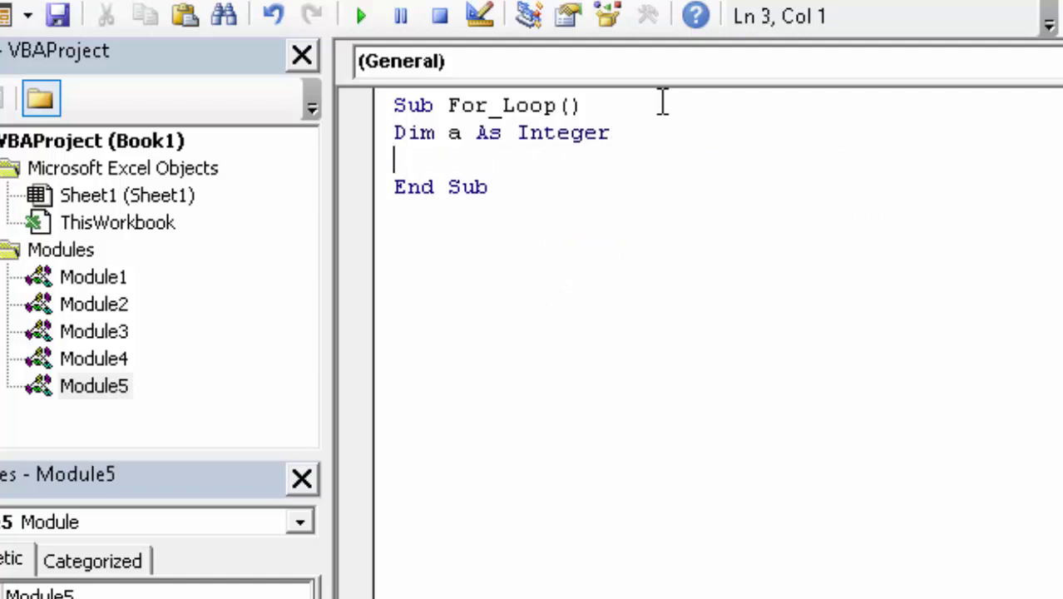
text(For)
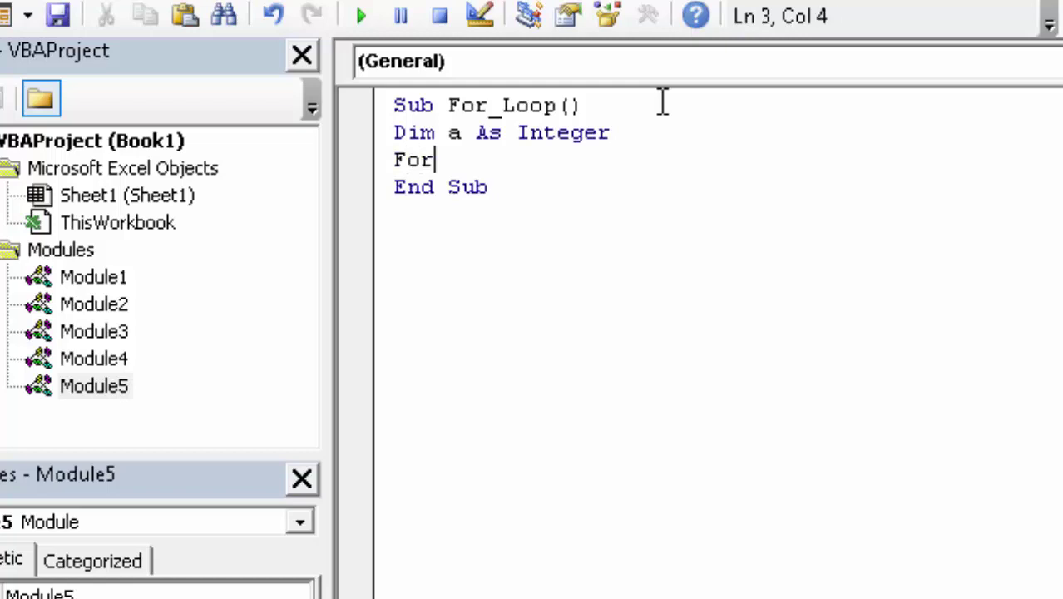
text( a)
text( = )
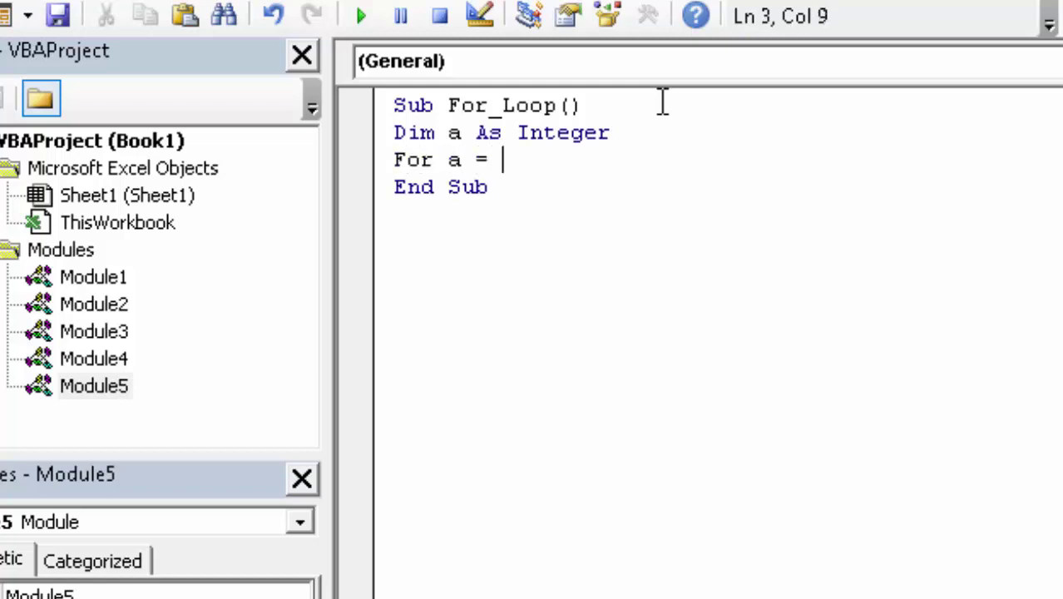
text(1)
text( T)
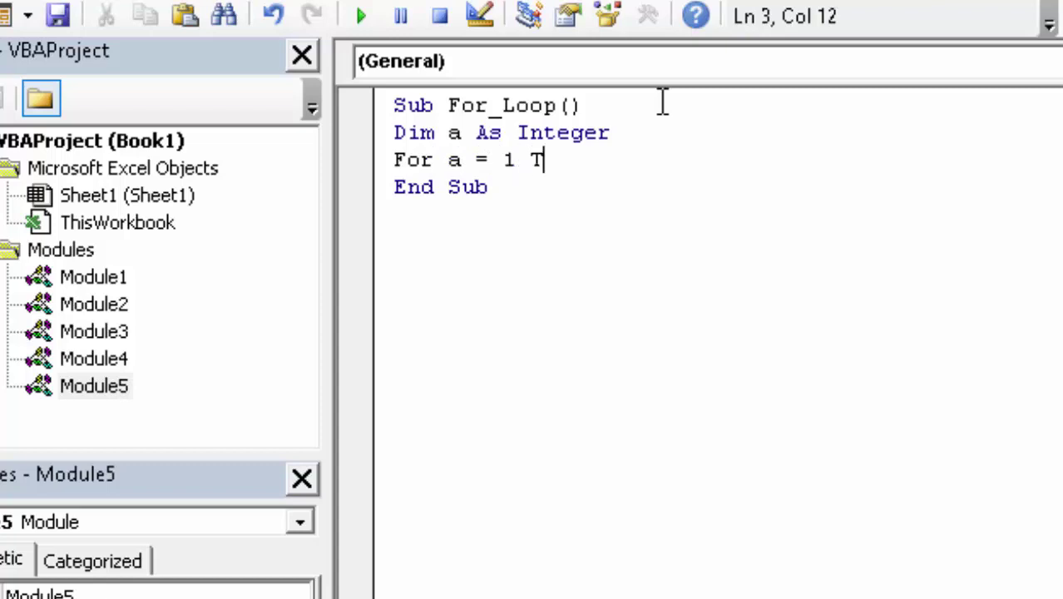
text(o)
text( 22)
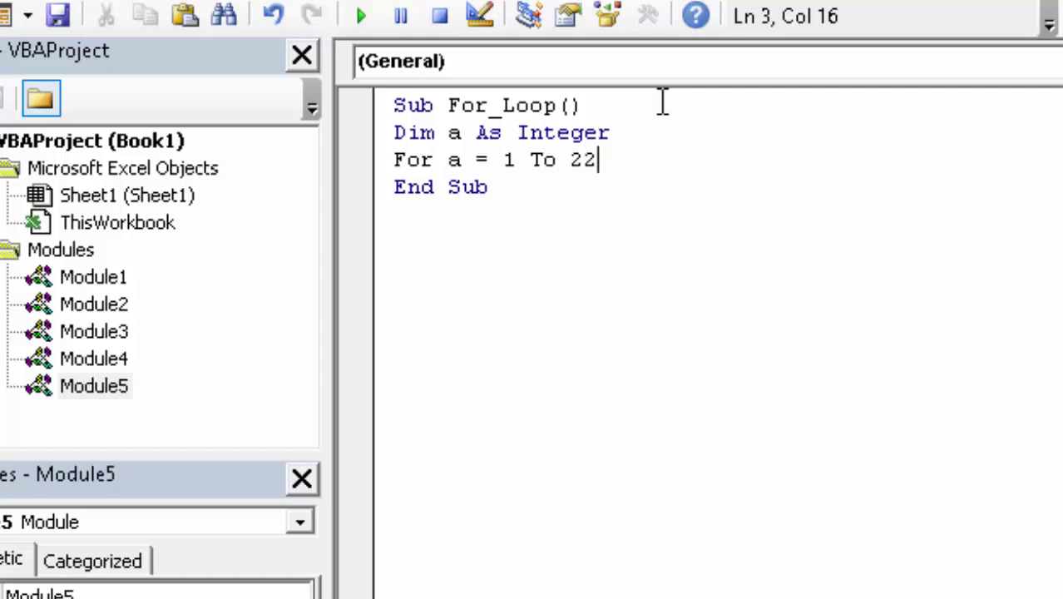
key(Return)
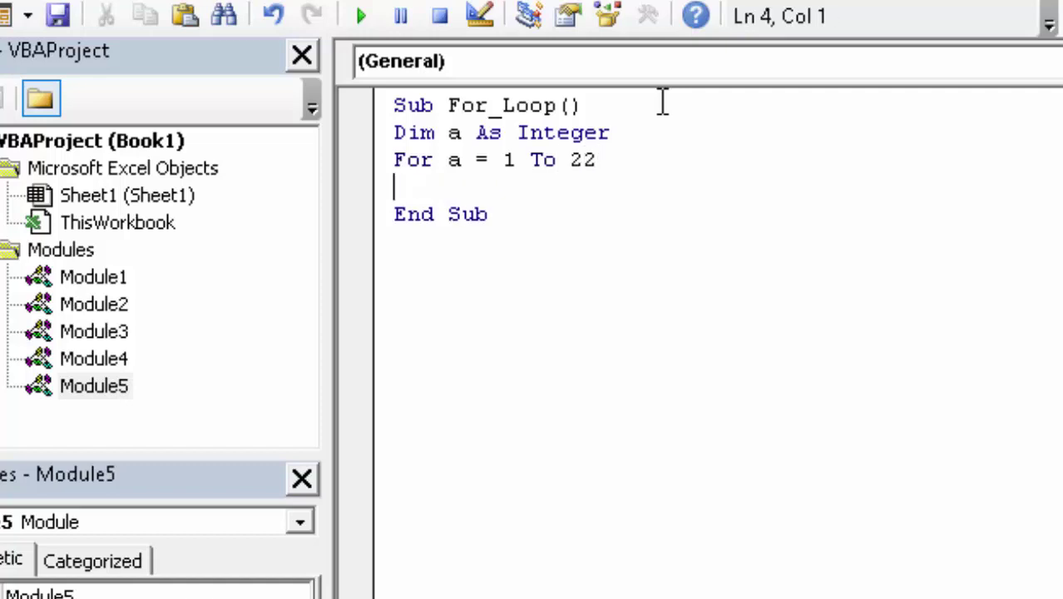
text(MsgB)
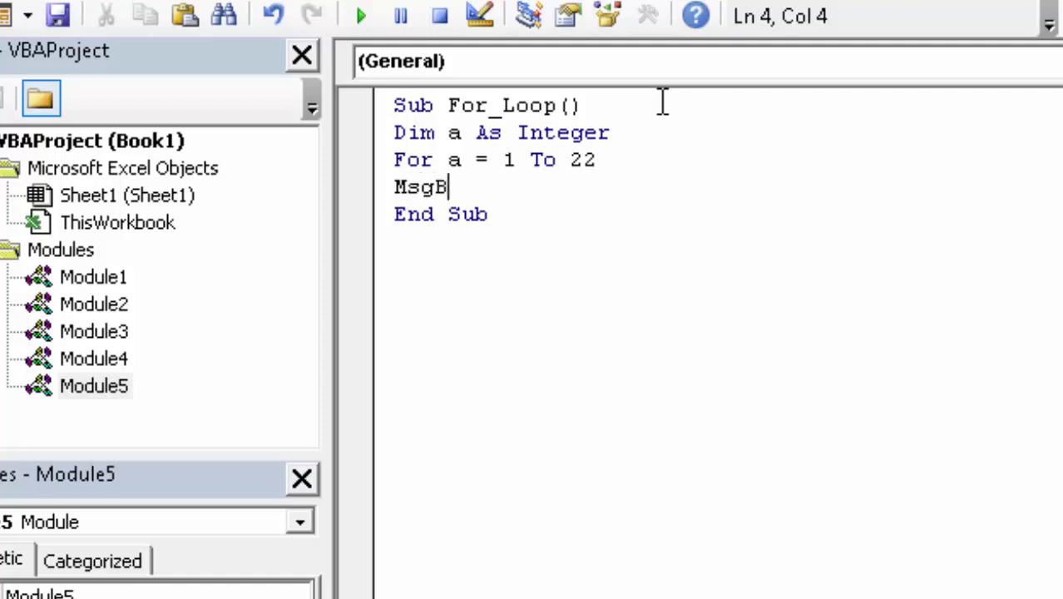
text(ox)
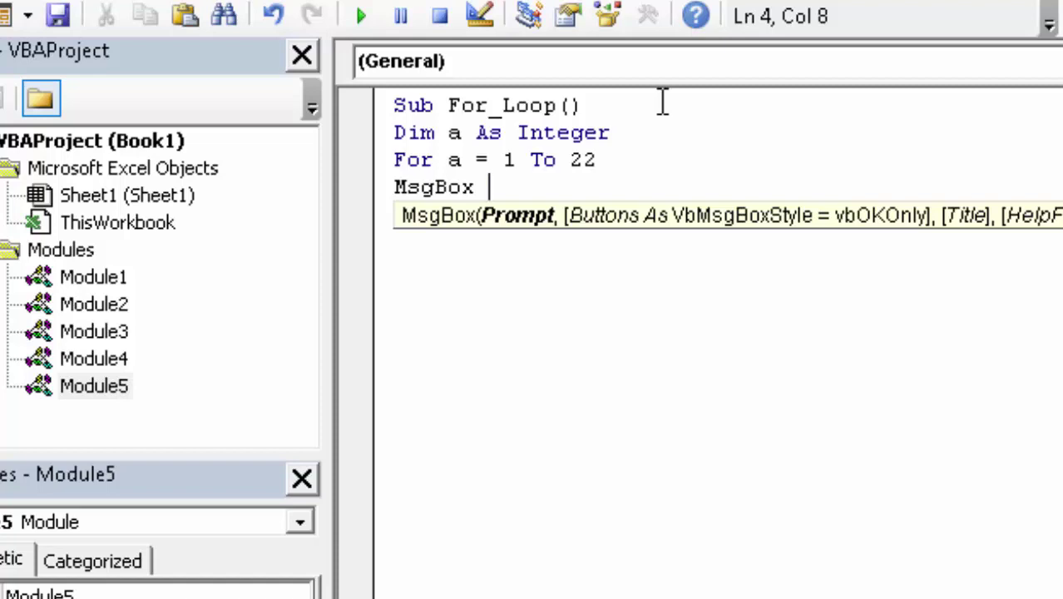
text(100)
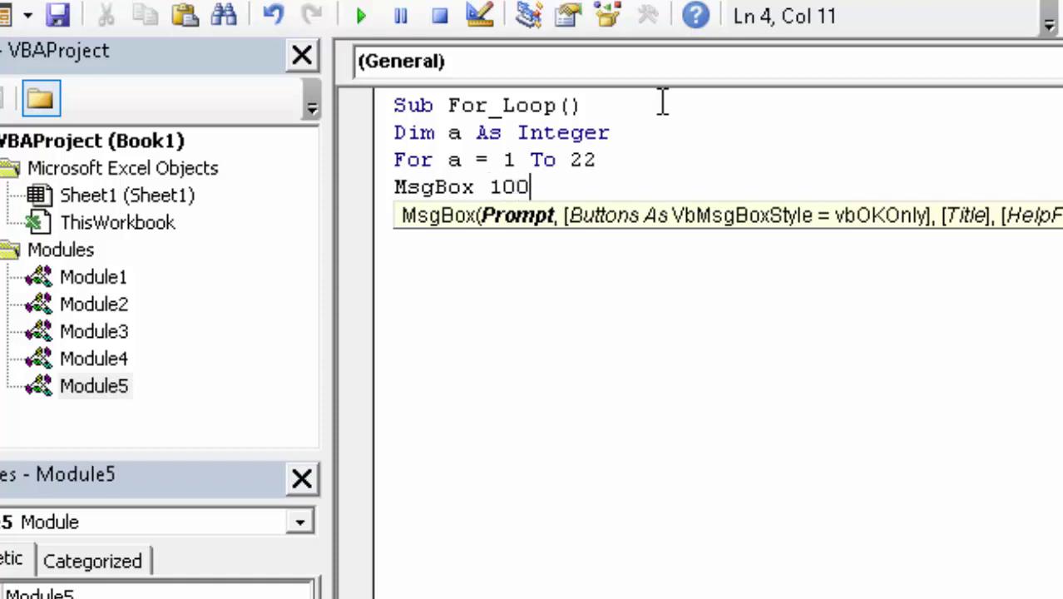
key(Return)
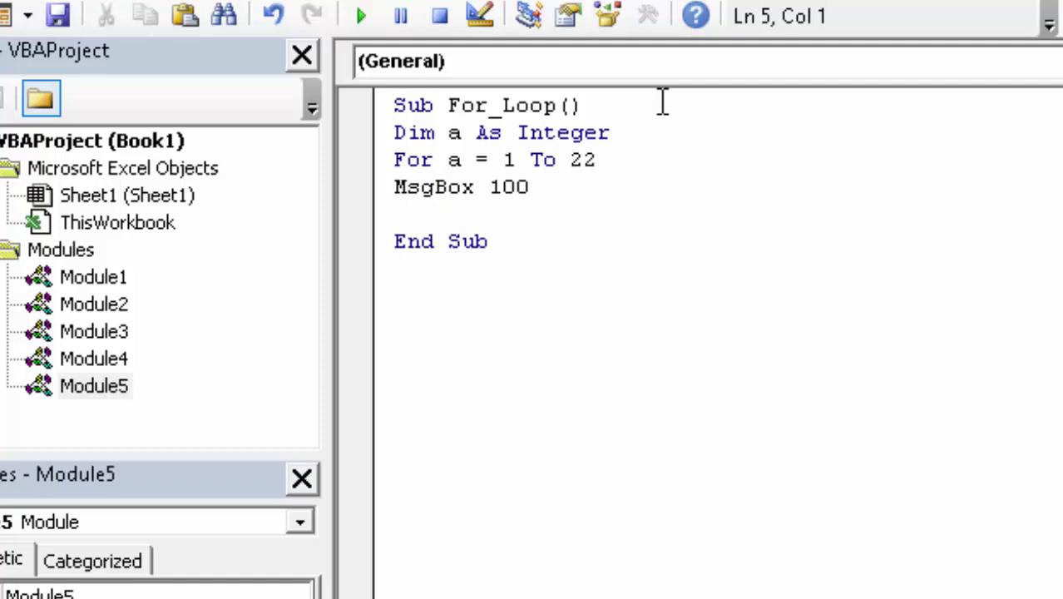
text(Nex)
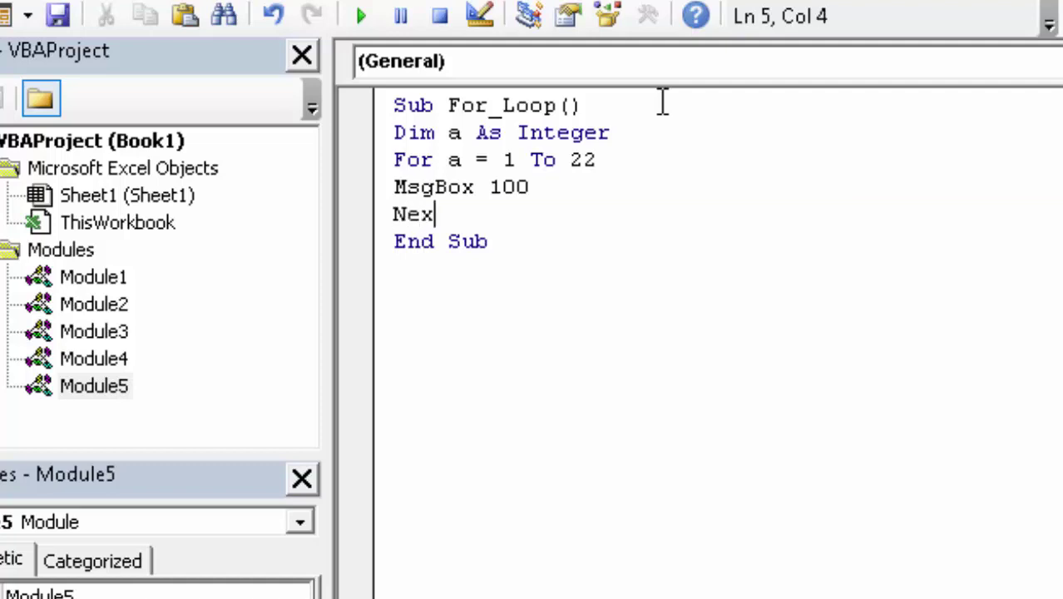
text(t)
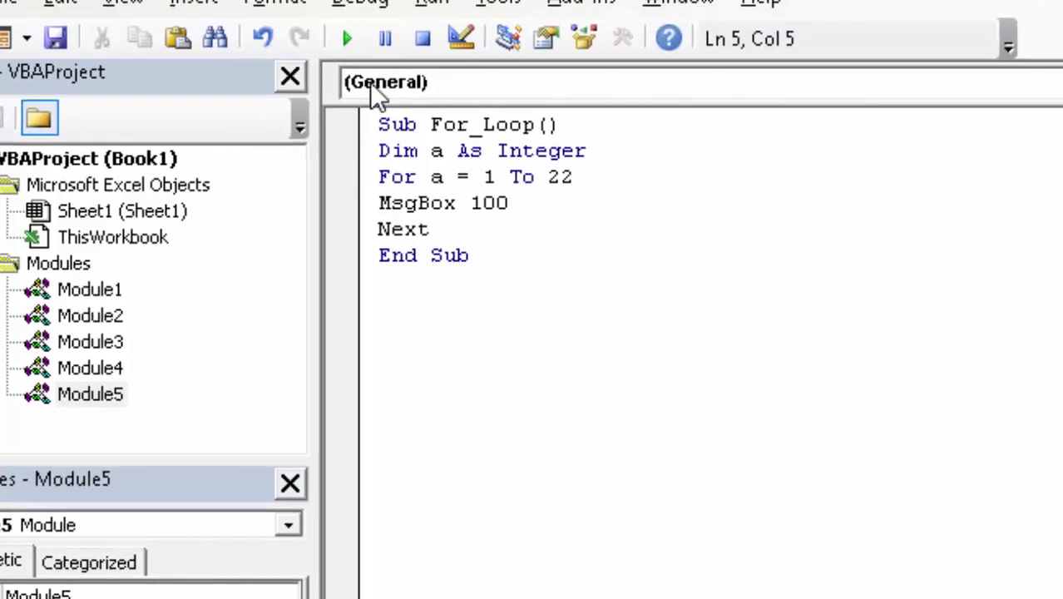
Run the For_Loop macro and dismiss each repeated 100 message box until it ends.
click(360, 15)
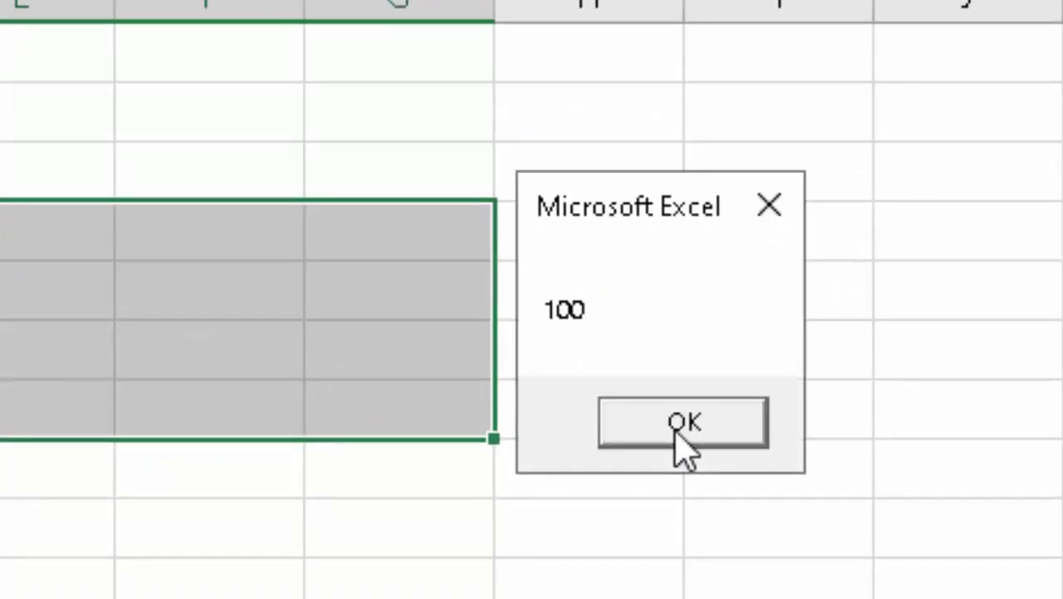
click(674, 430)
click(674, 430)
click(674, 430)
click(675, 429)
click(674, 430)
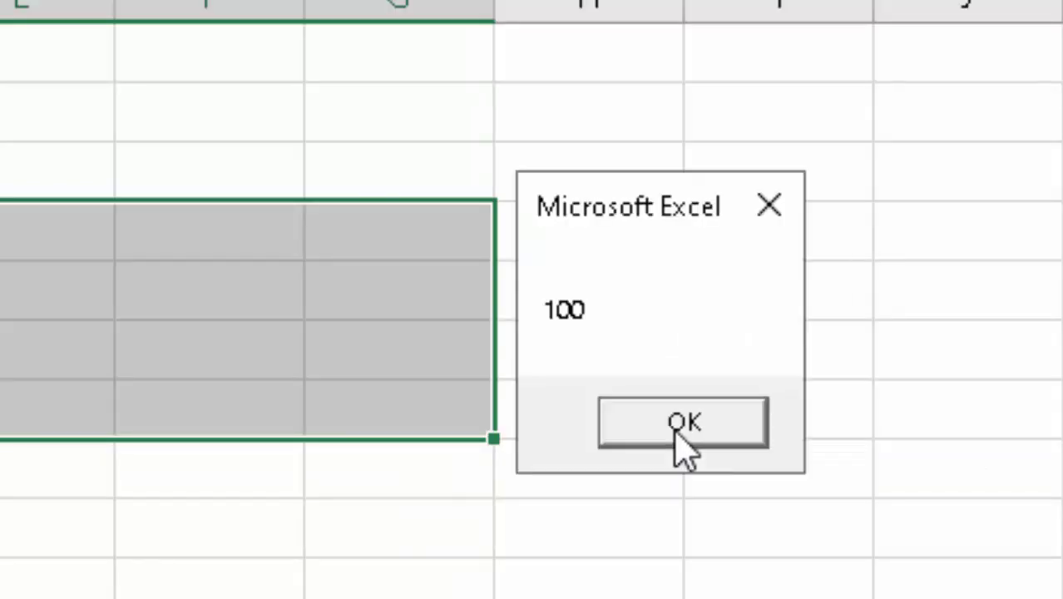
click(675, 430)
click(674, 430)
click(675, 430)
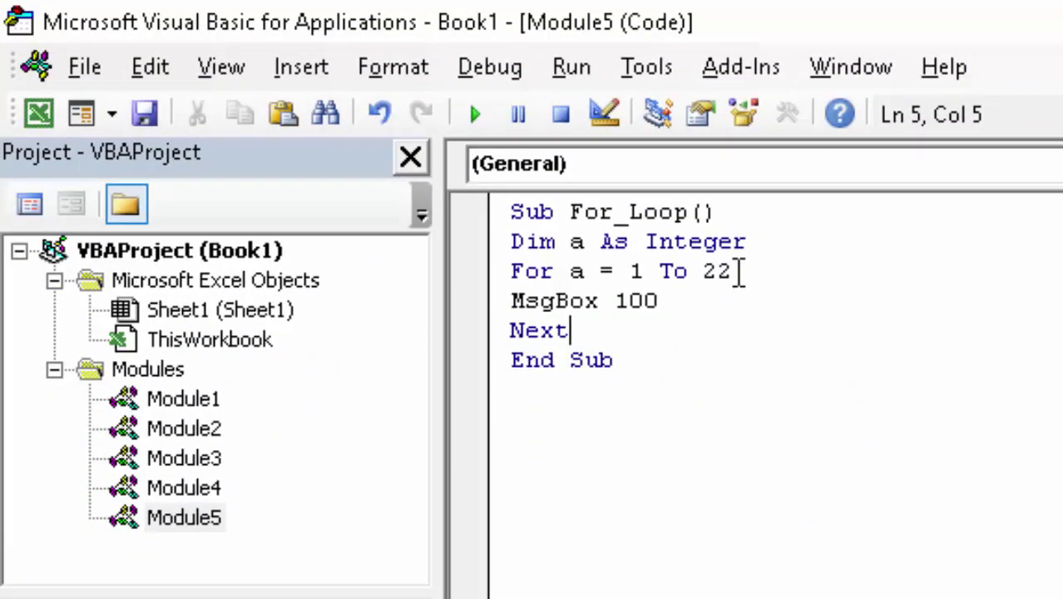
Change the loop's upper limit from 22 to 5 and rerun the macro, dismissing its messages.
click(735, 271)
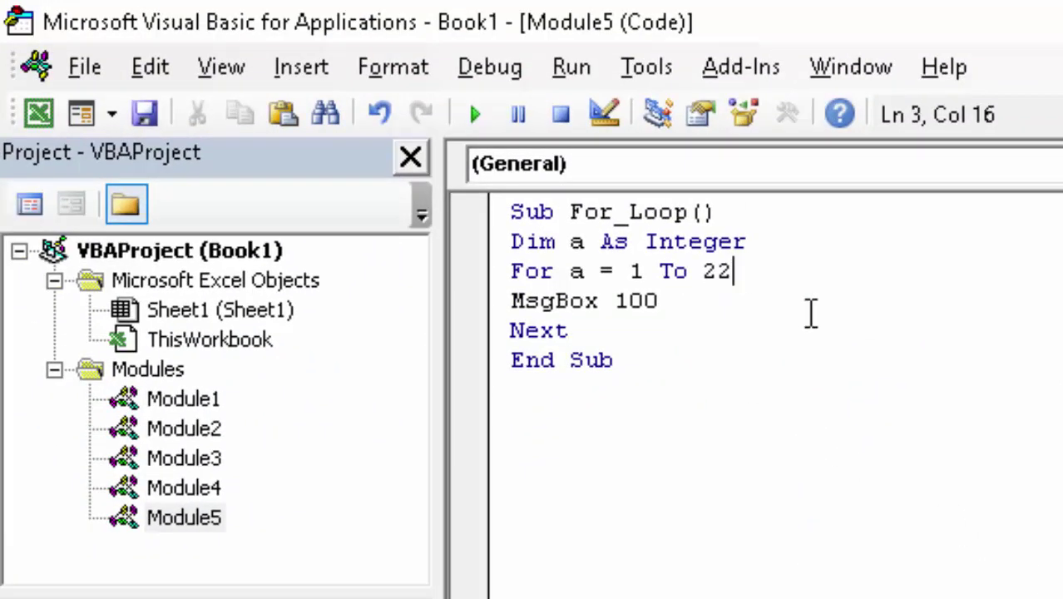
key(BackSpace)
key(BackSpace)
text(5)
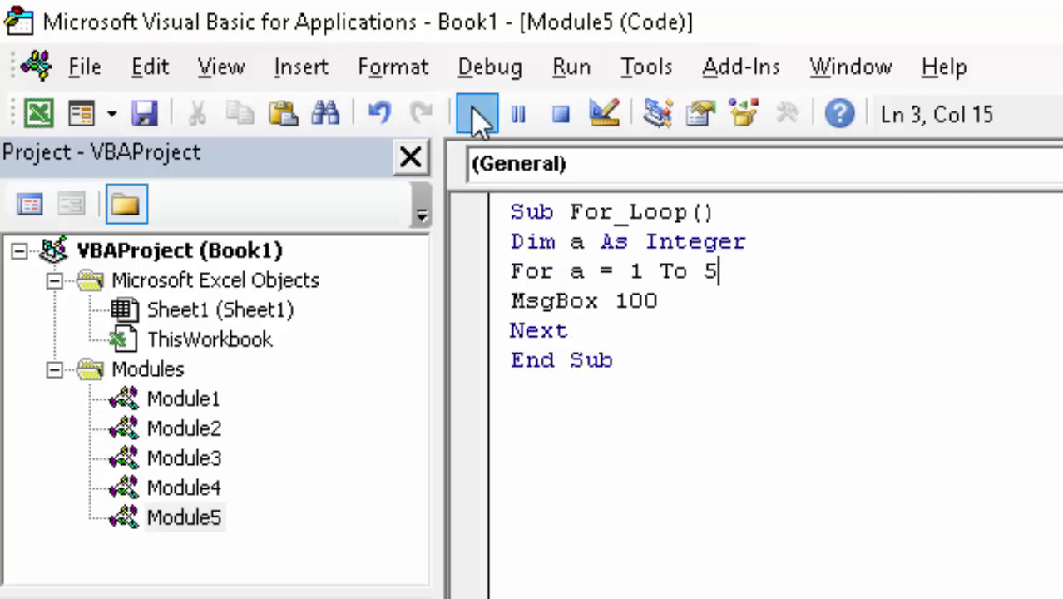
click(475, 114)
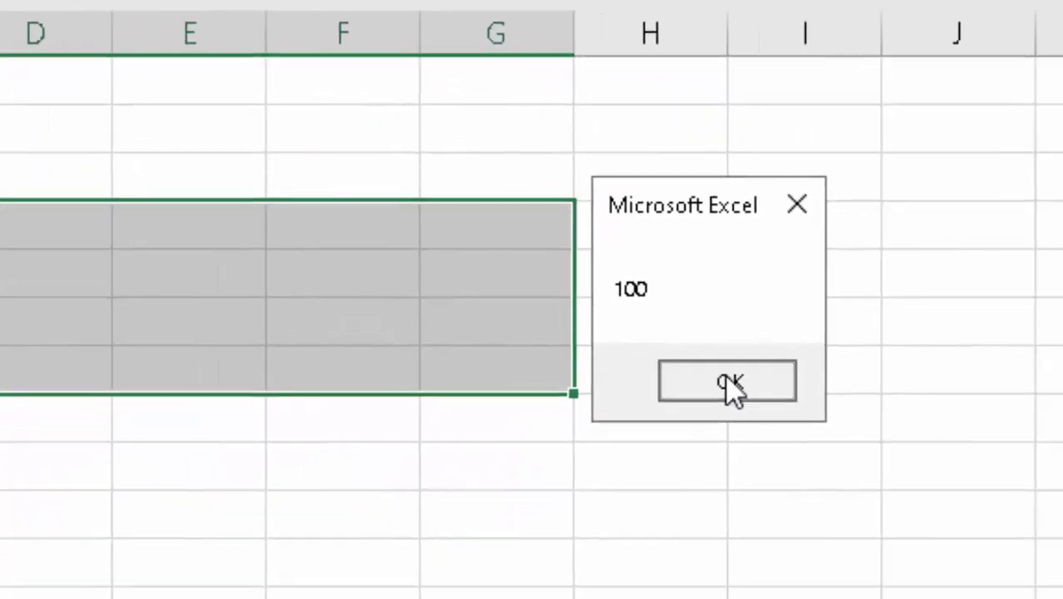
click(729, 384)
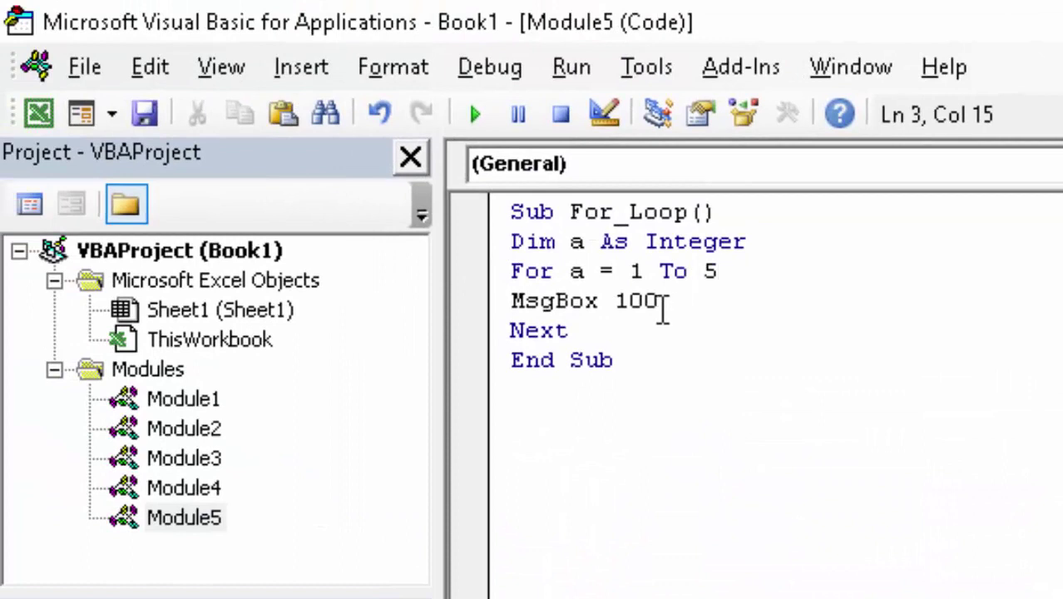
Replace 100 on the MsgBox line with the text "Computer & excel solution".
click(662, 302)
key(BackSpace)
key(BackSpace)
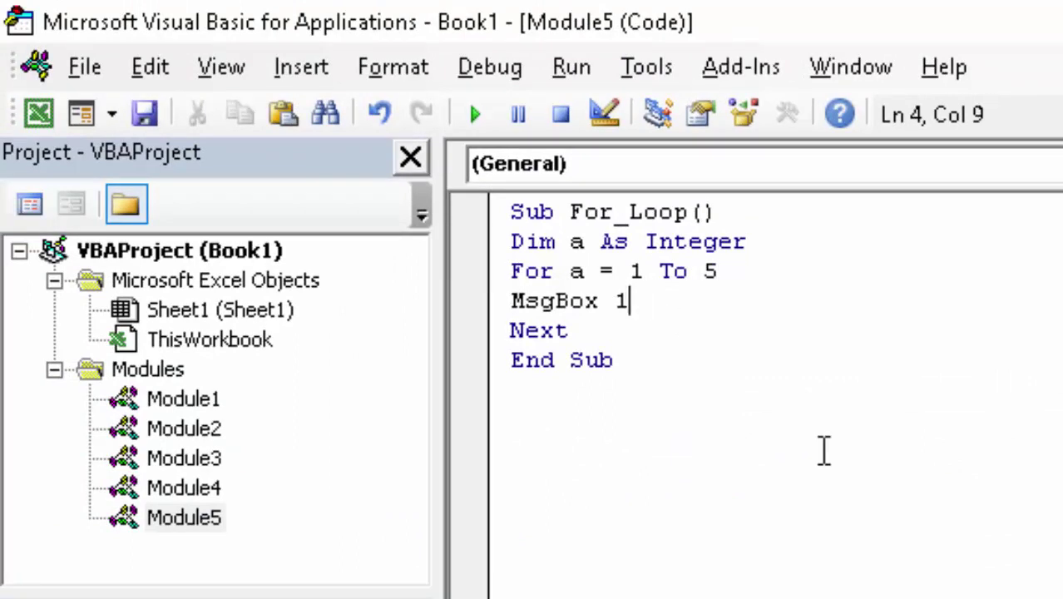
key(BackSpace)
text("C)
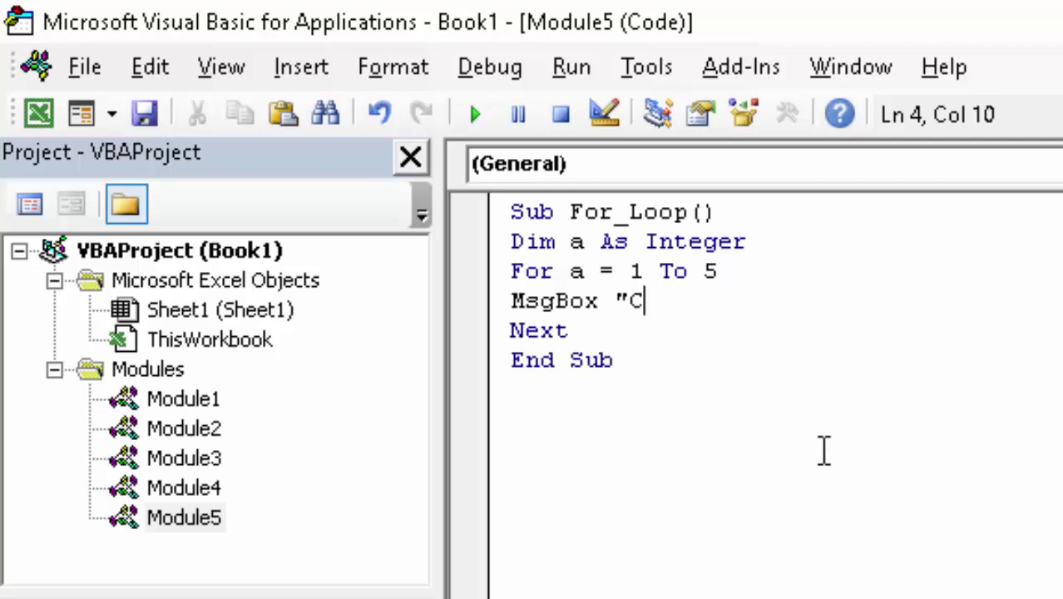
text(omputer)
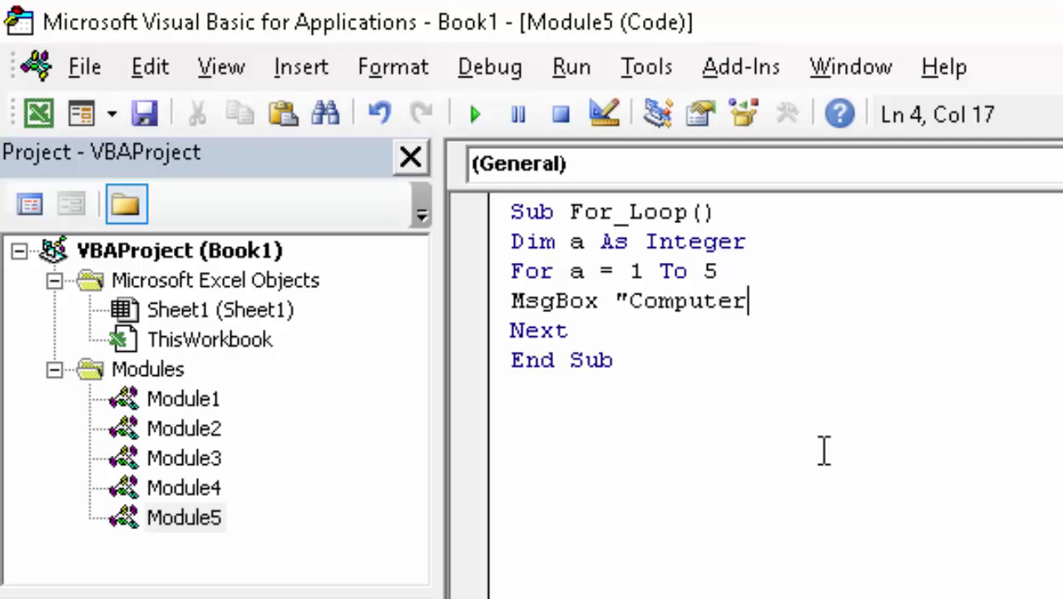
text(&e)
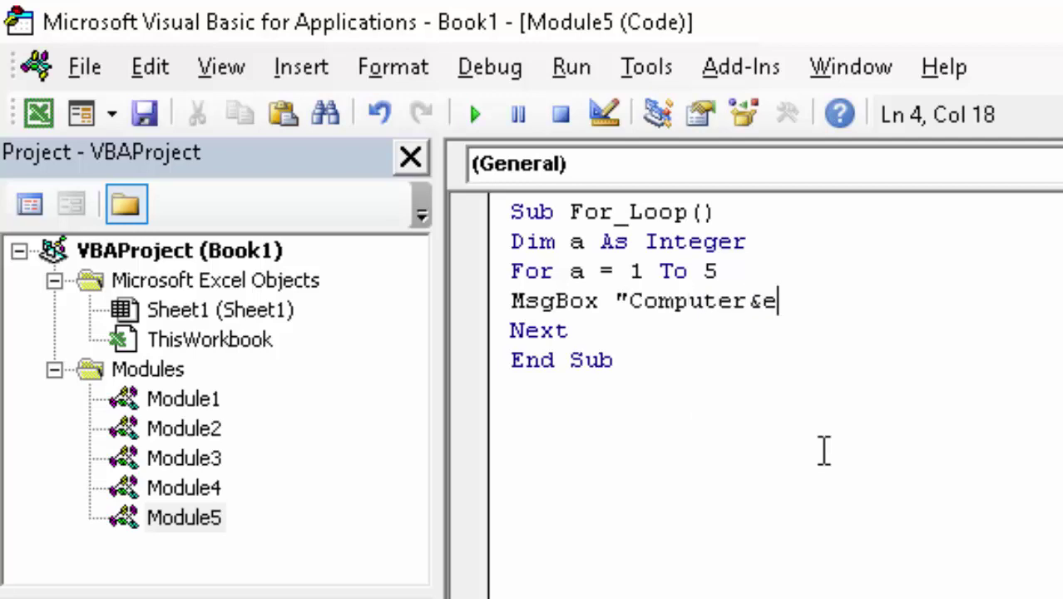
text(xcels)
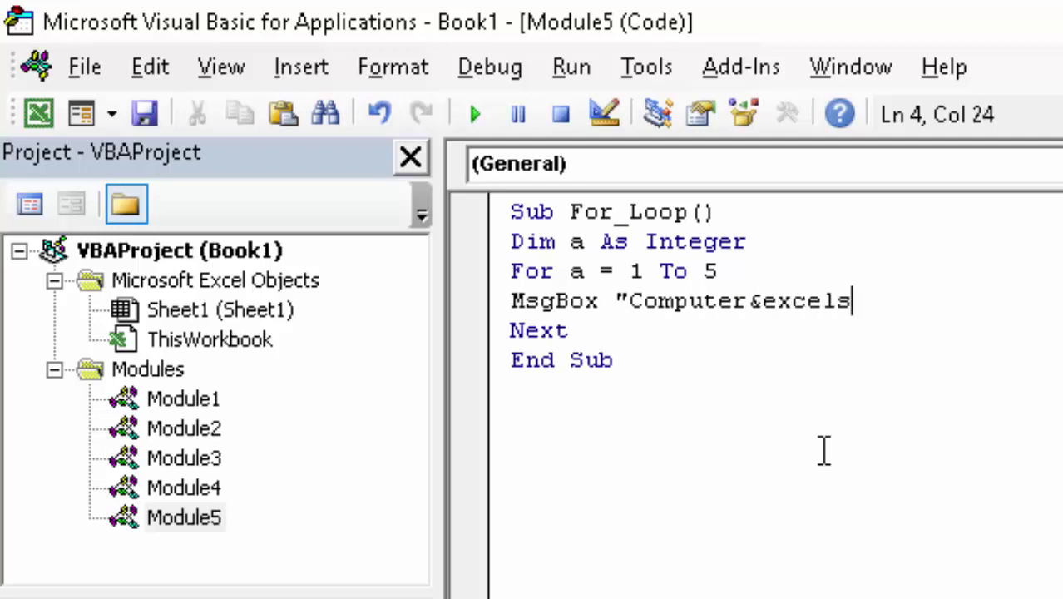
text(olution)
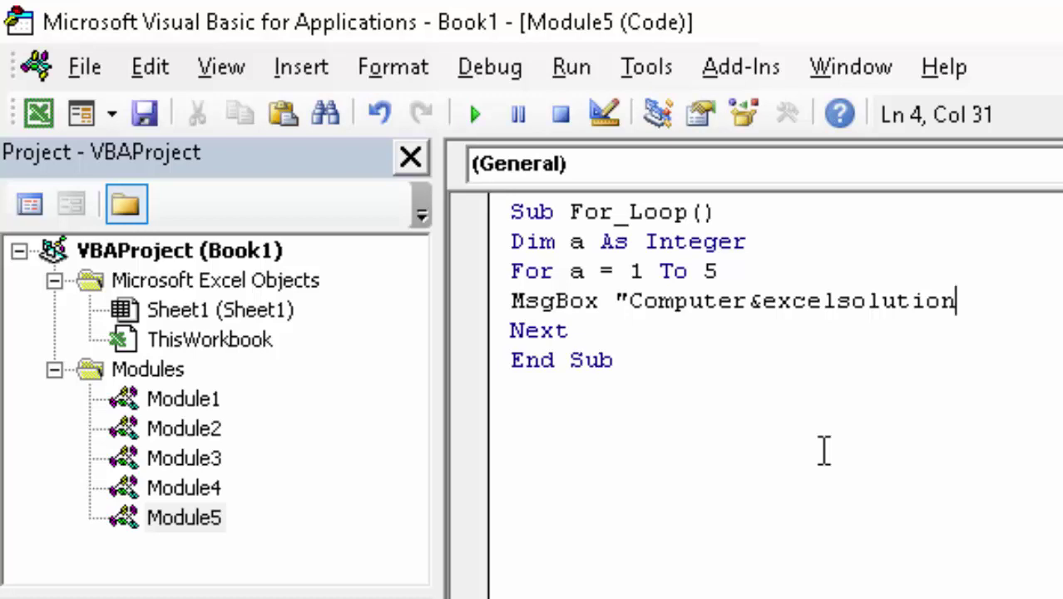
text(")
key(Left)
key(Left)
key(Left)
key(Left)
key(Left)
key(Left)
key(Left)
key(Left)
key(Left)
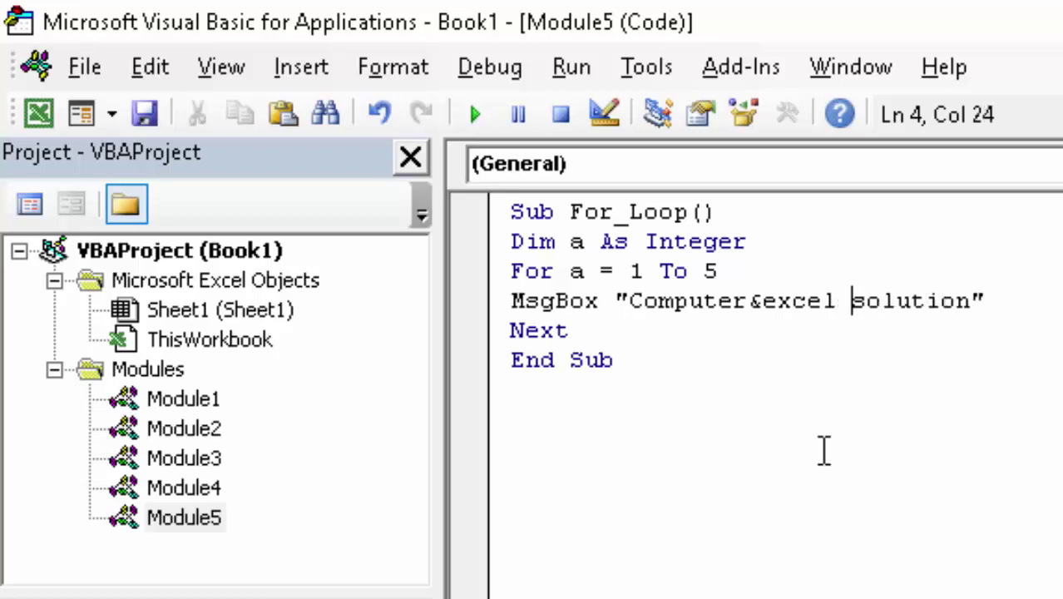
key(Left)
key(Left)
key(Left)
key(Left)
key(Left)
key(Left)
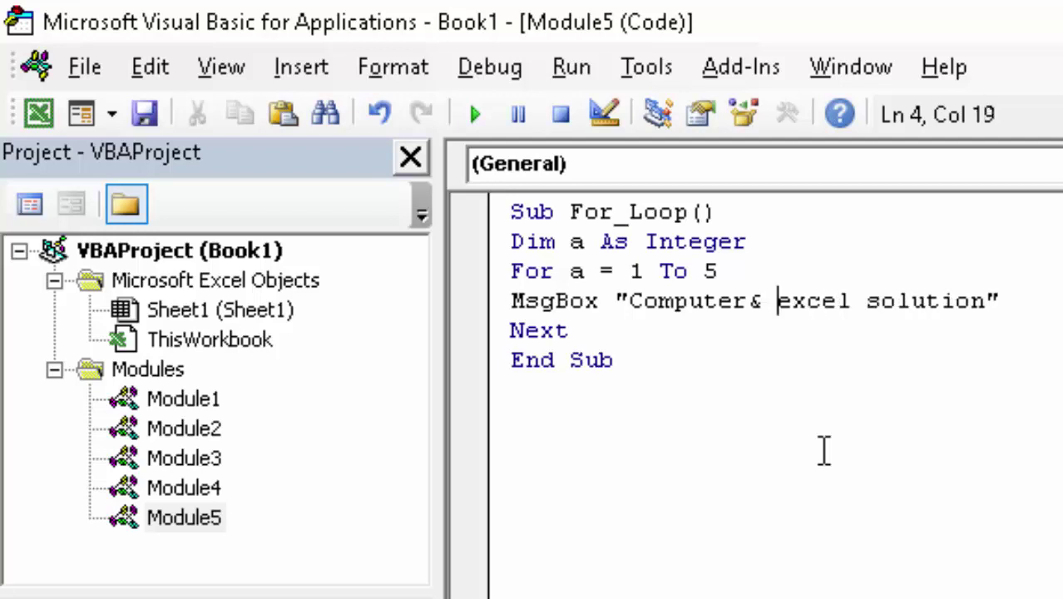
key(Left)
key(Left)
key(Left)
key(Right)
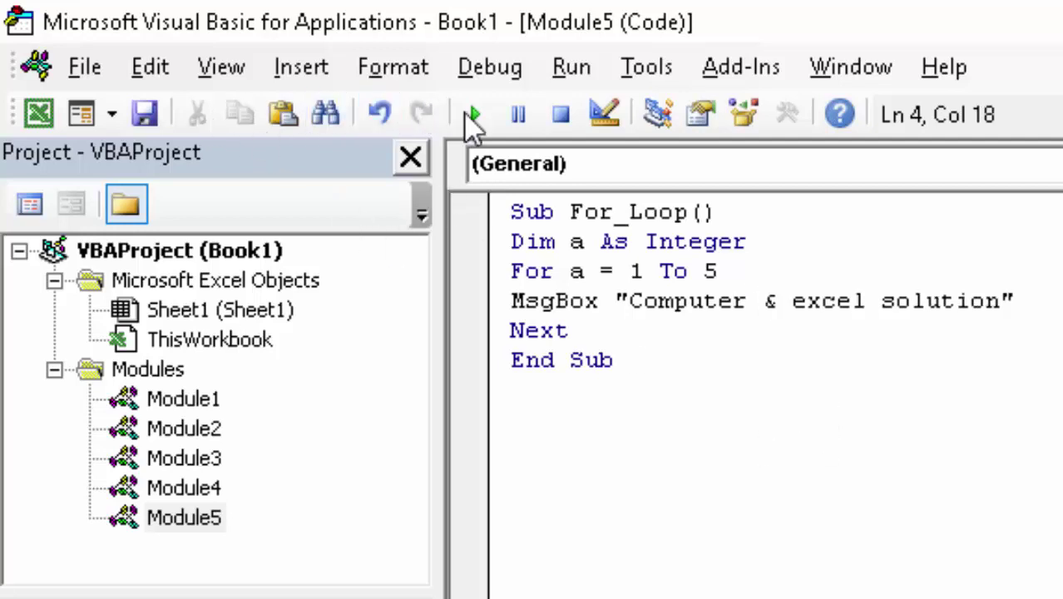
Rerun the macro and dismiss the "Computer & excel solution" message box.
click(475, 114)
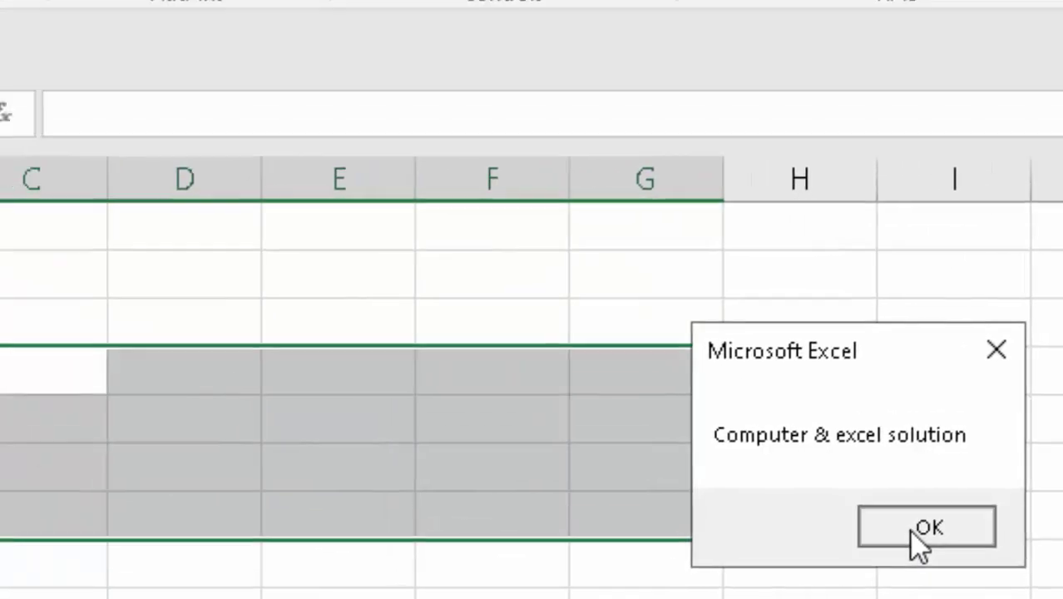
click(909, 531)
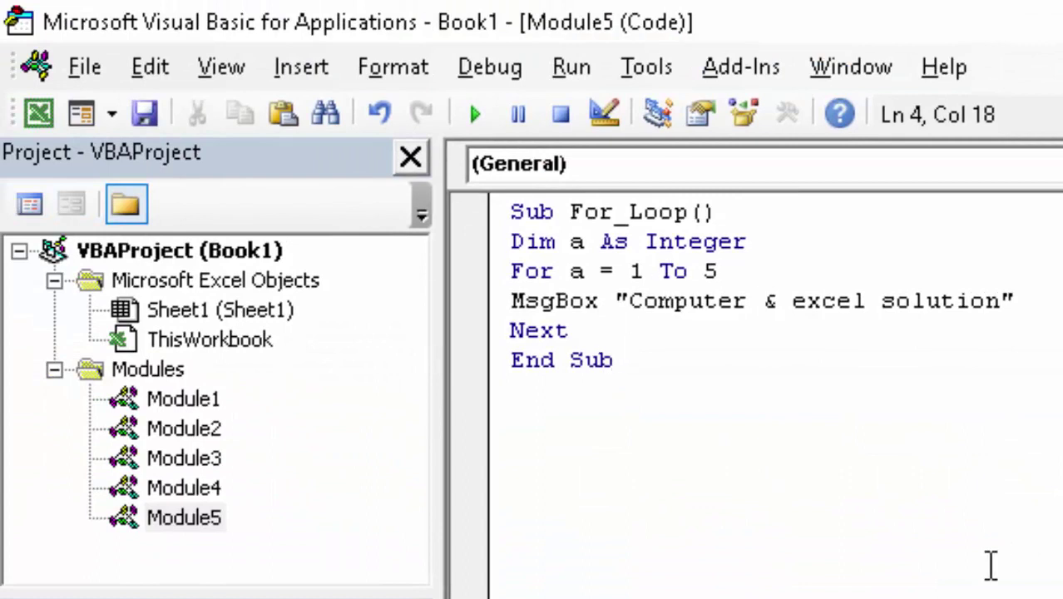